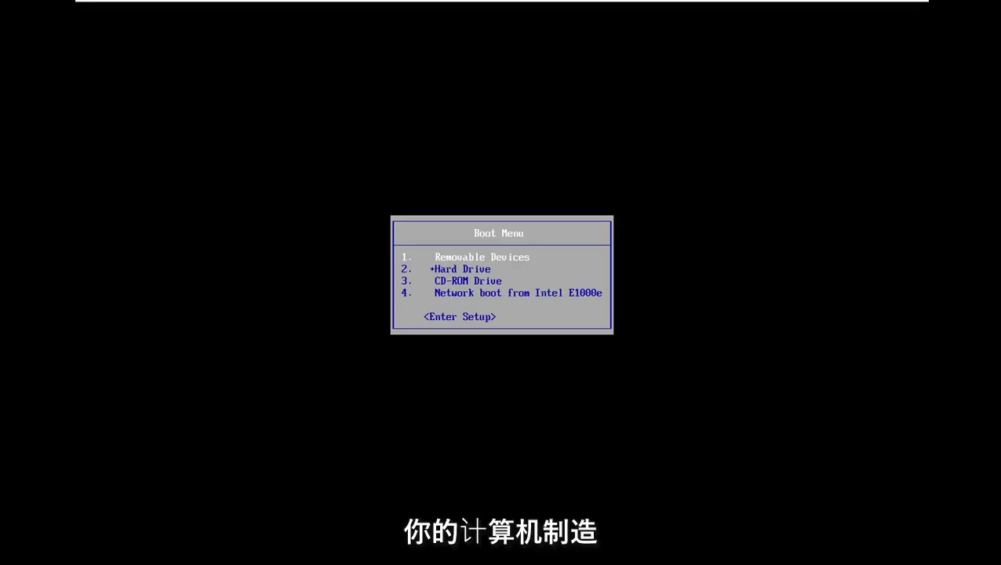
Select <Enter Setup> in the Boot Menu to open the PhoenixBIOS main settings page.
key("Down")
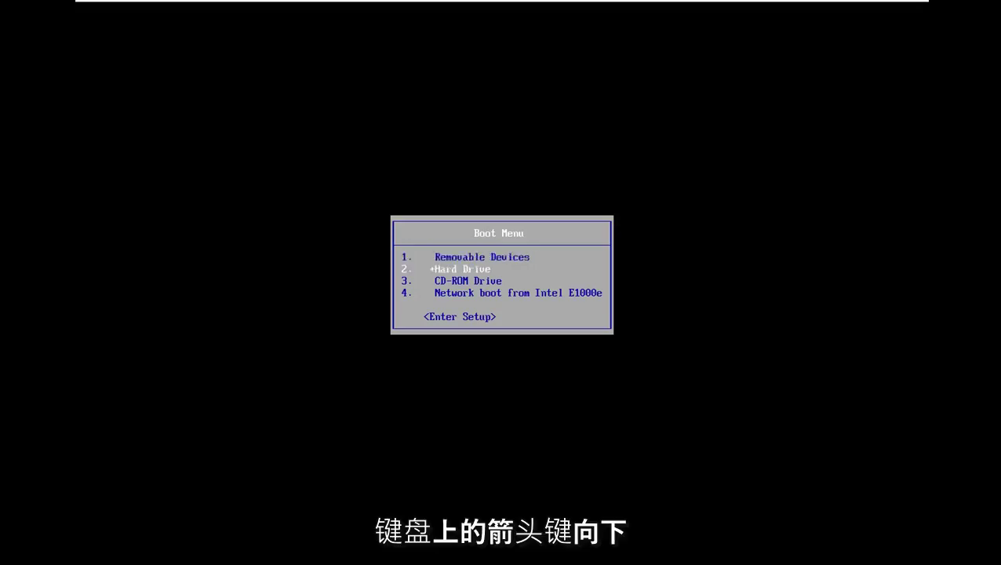
key("Down")
key("Down")
key("Down")
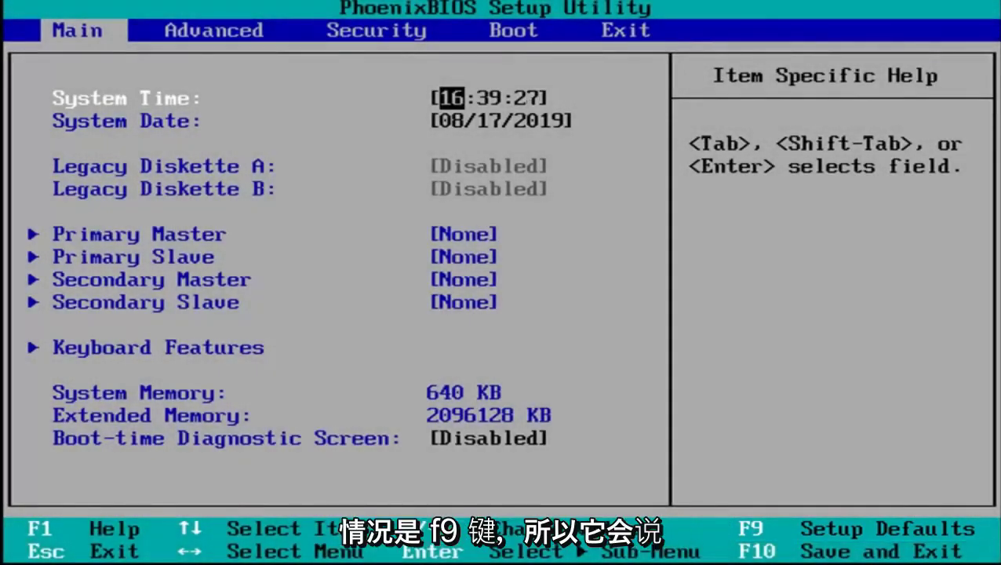
Load Setup Defaults (F9), then save the configuration changes and exit (F10).
key("F9")
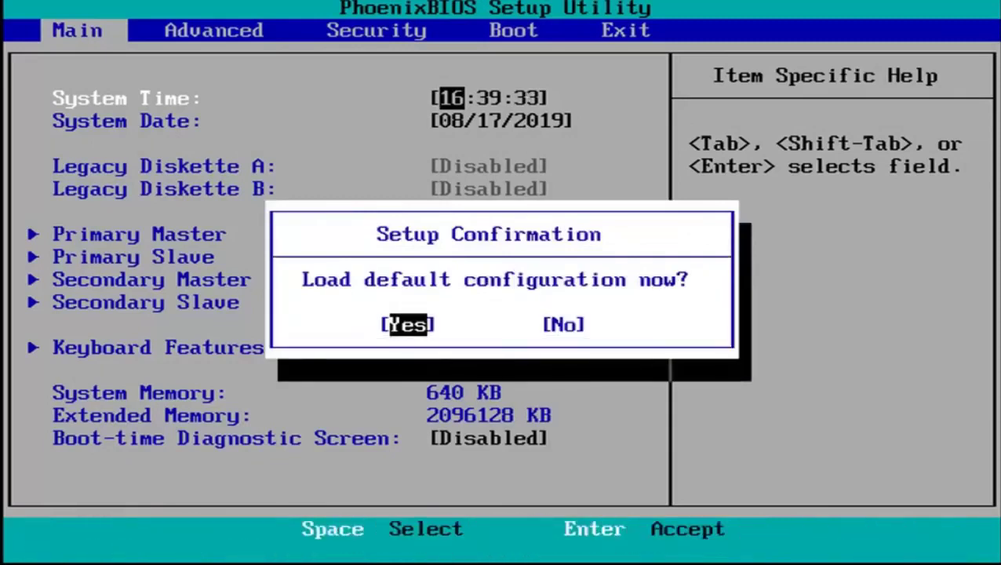
key("Return")
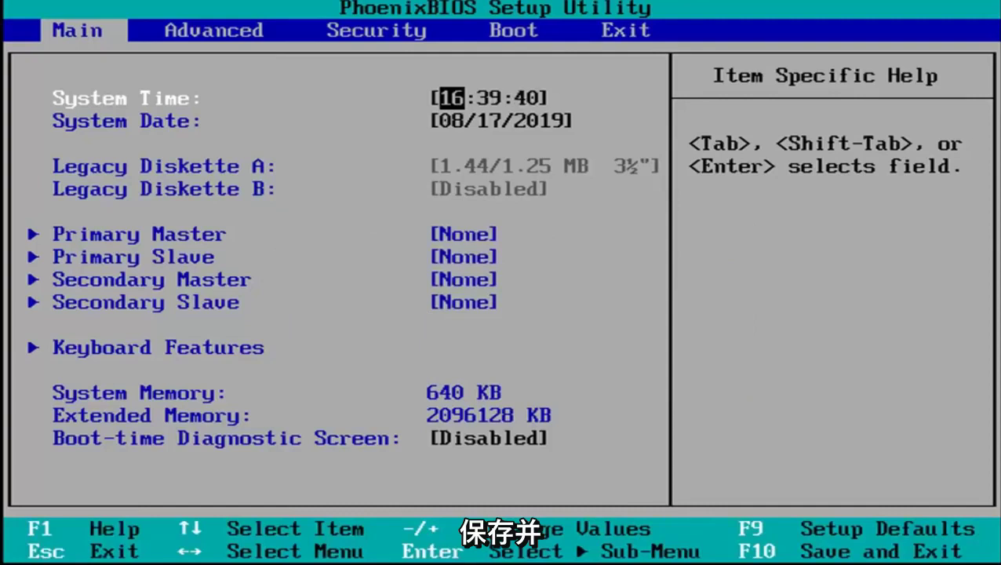
key("F10")
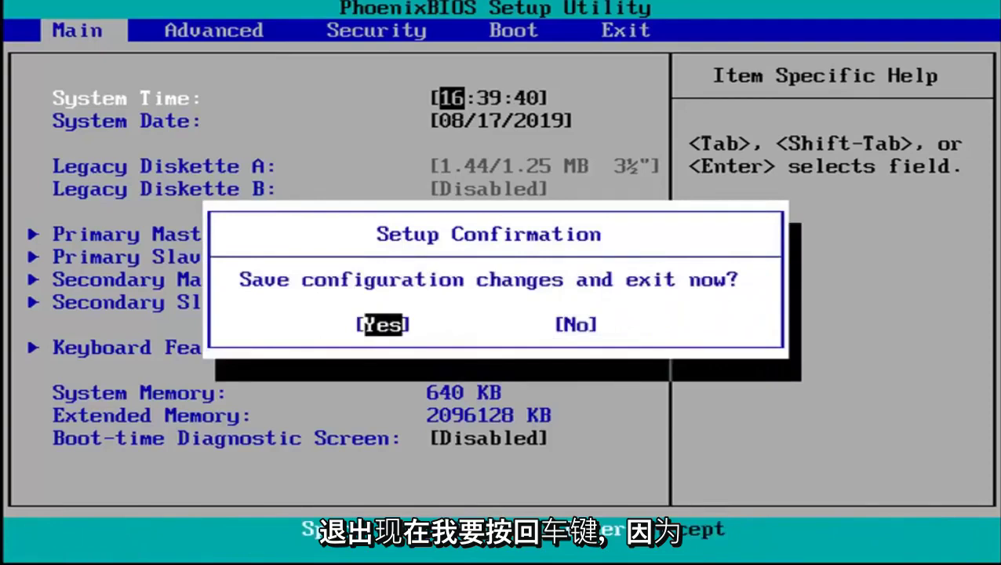
key("Return")
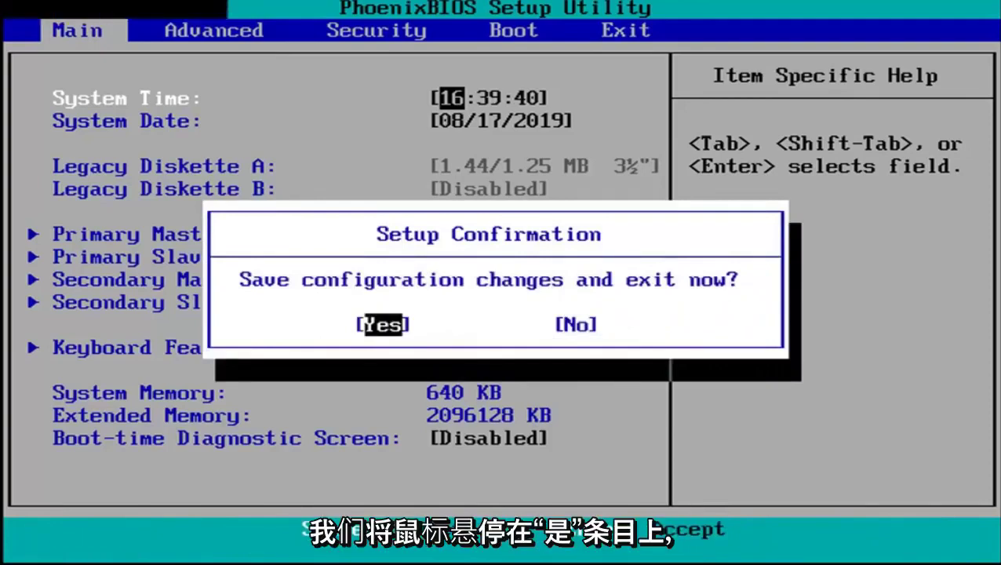